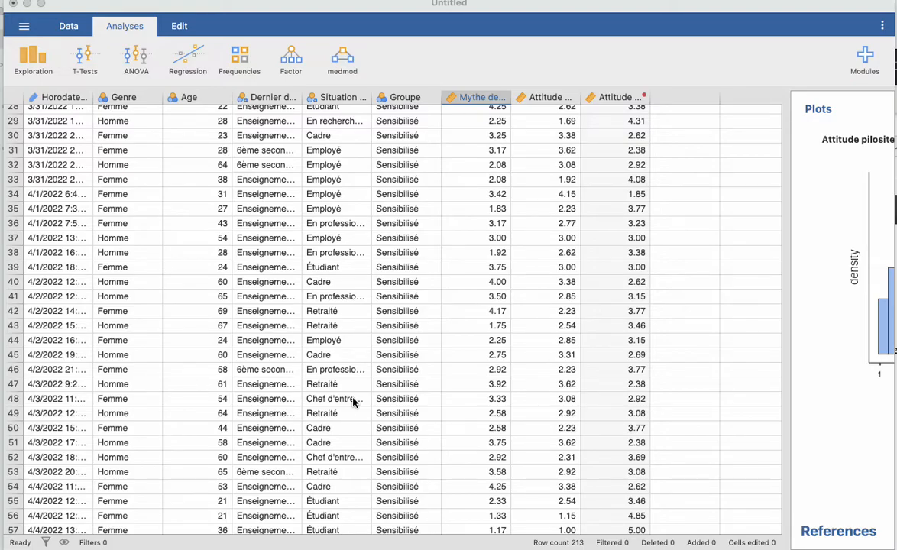
# Look through the dataset from its first rows, examining how participants are coded in the Groupe column.
pyautogui.scroll(10, 353, 403)
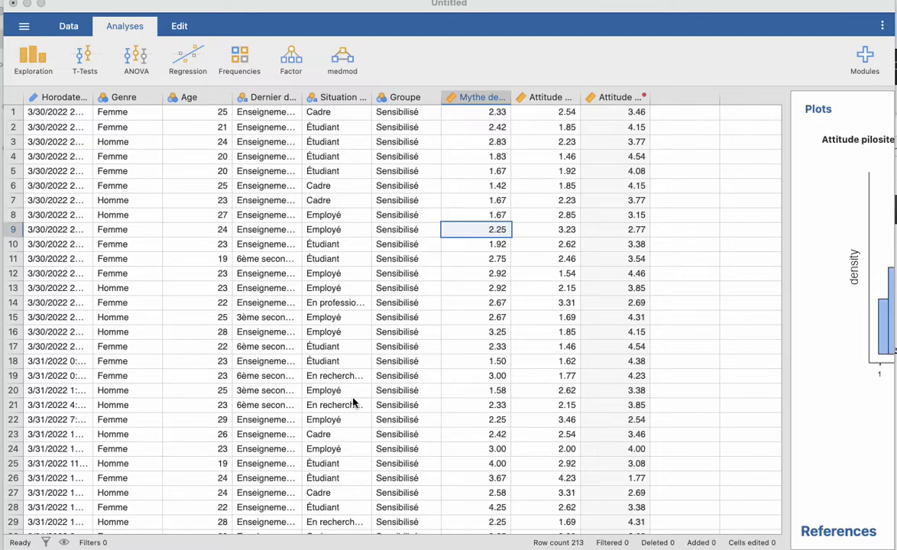
pyautogui.scroll(-1, 353, 403)
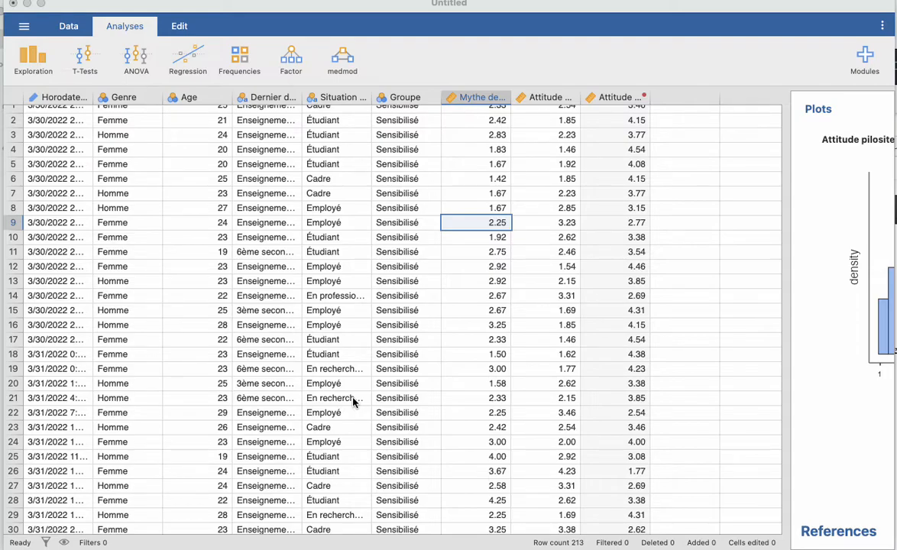
pyautogui.scroll(1, 180, 324)
pyautogui.hscroll(1, 180, 324)
pyautogui.hscroll(-1, 191, 325)
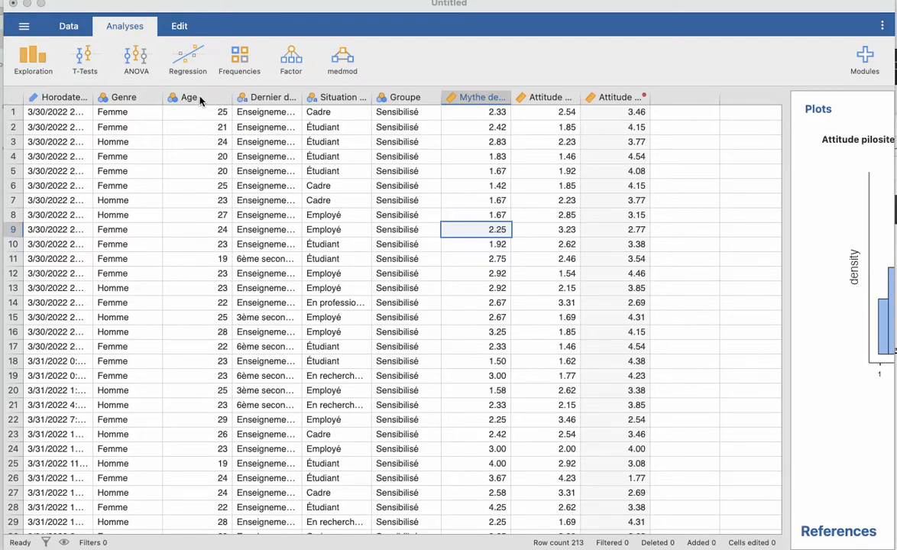
pyautogui.click(403, 98)
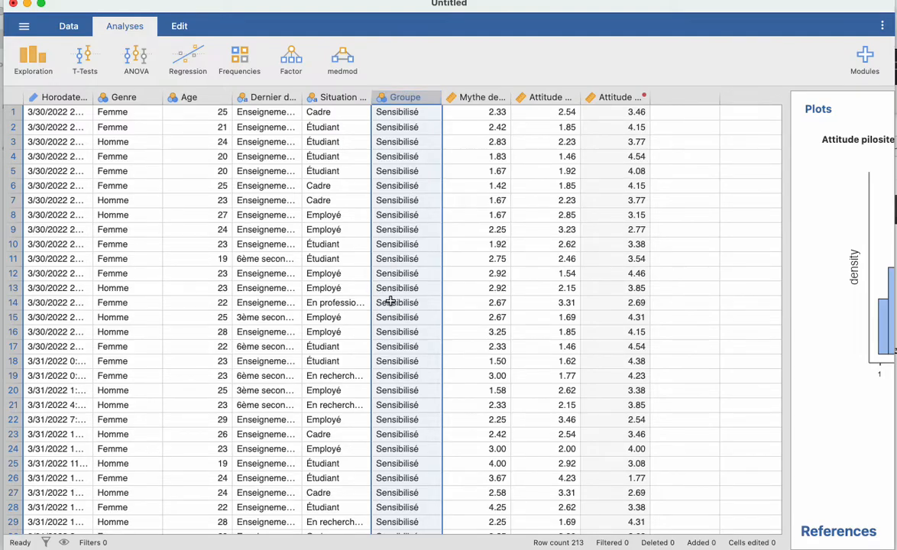
pyautogui.scroll(-10, 393, 300)
pyautogui.scroll(12, 395, 300)
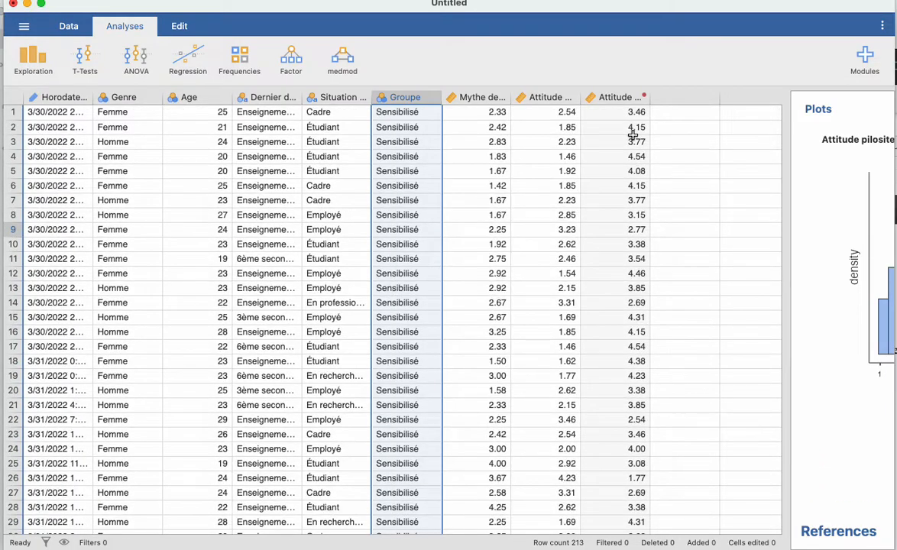
# Examine the values of the reversed Attitude pilosité variable and the Mythe de la beauté variable across the dataset.
pyautogui.click(625, 97)
pyautogui.scroll(-15, 619, 198)
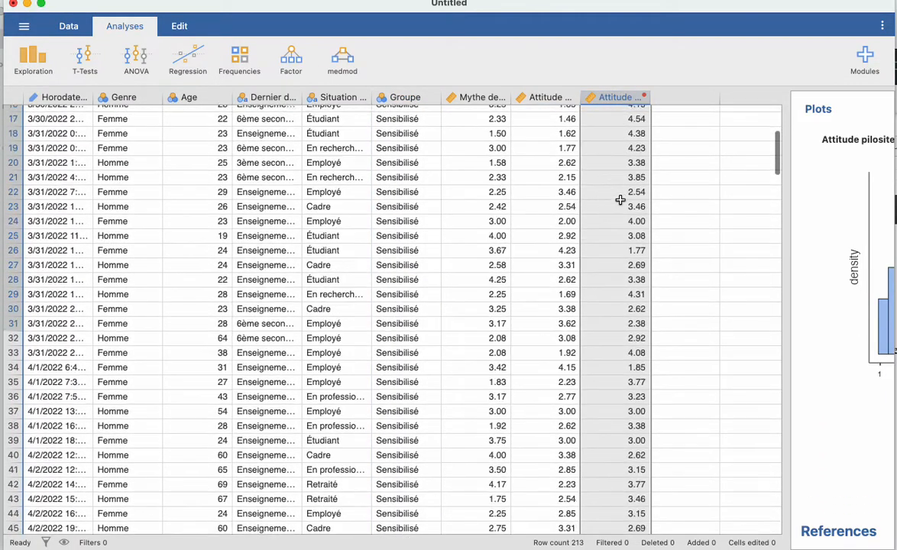
pyautogui.scroll(15, 619, 198)
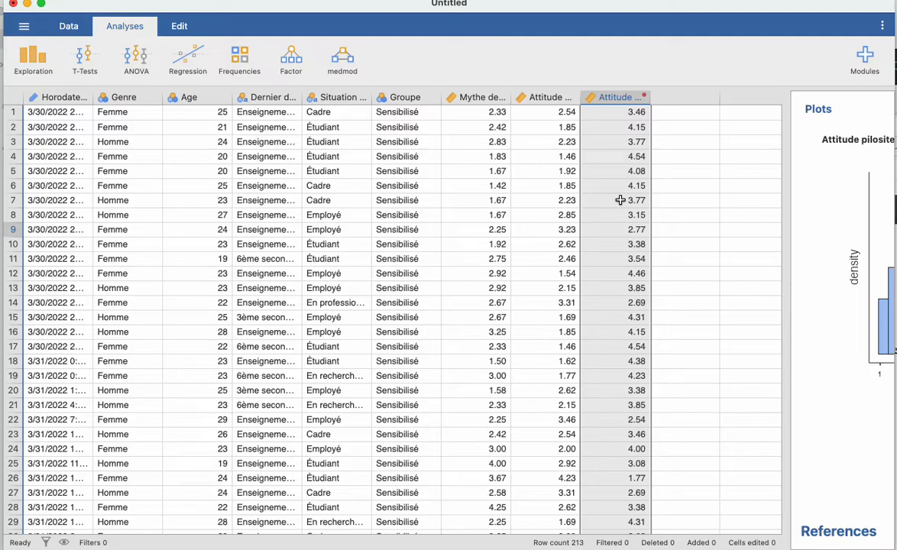
pyautogui.scroll(-15, 621, 200)
pyautogui.scroll(15, 621, 200)
pyautogui.scroll(-10, 394, 255)
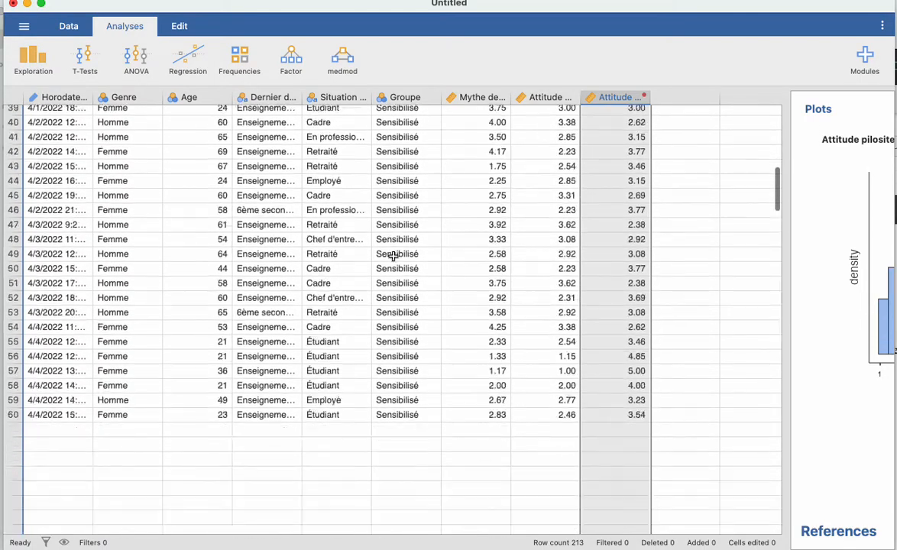
pyautogui.scroll(15, 395, 255)
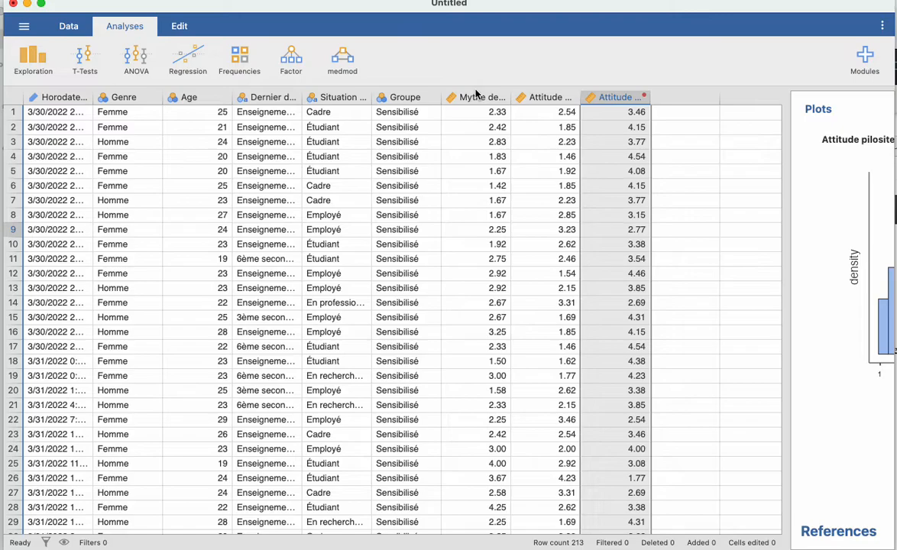
pyautogui.click(477, 97)
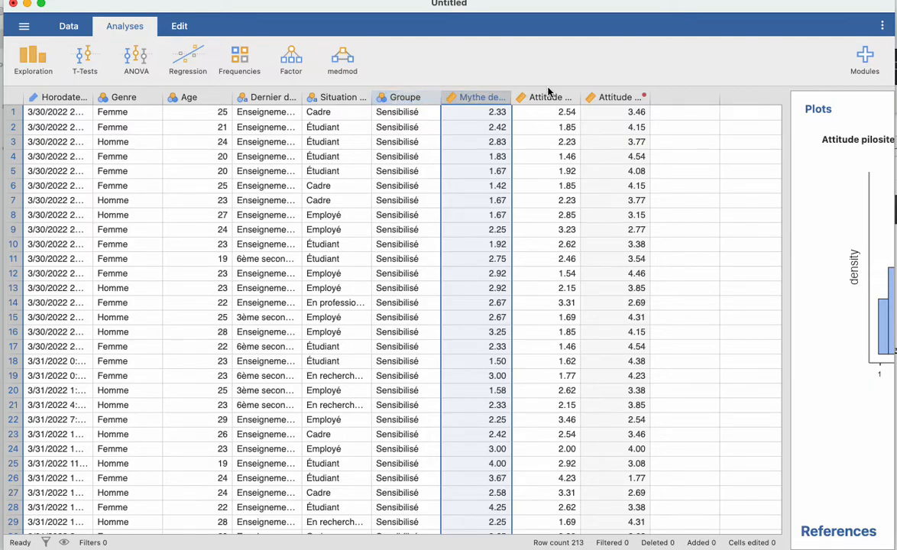
pyautogui.click(627, 97)
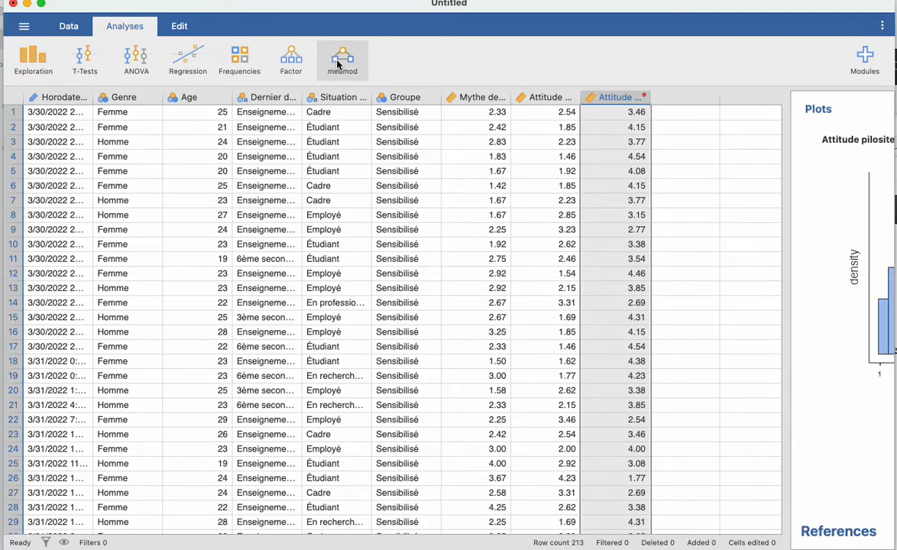
# Check the module options, add an empty Moderation analysis from medmod and close its settings.
pyautogui.click(868, 58)
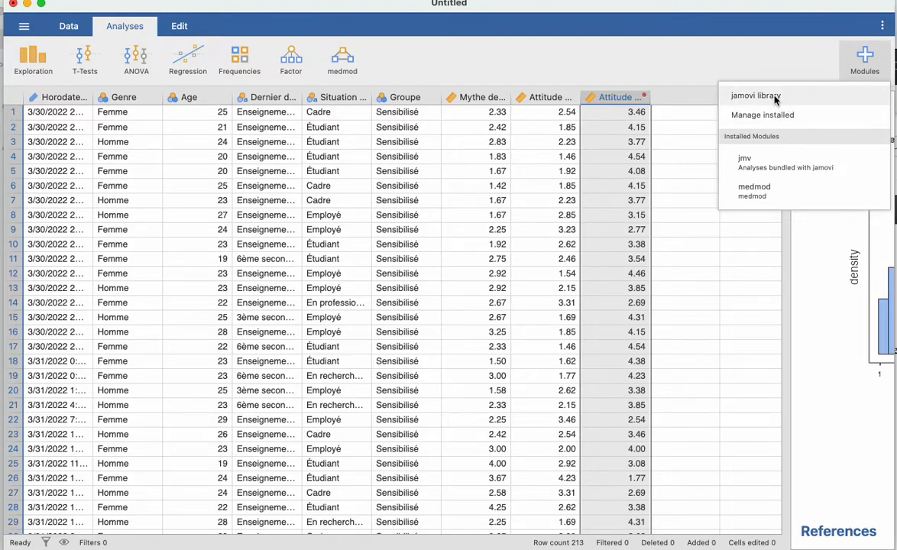
pyautogui.click(379, 69)
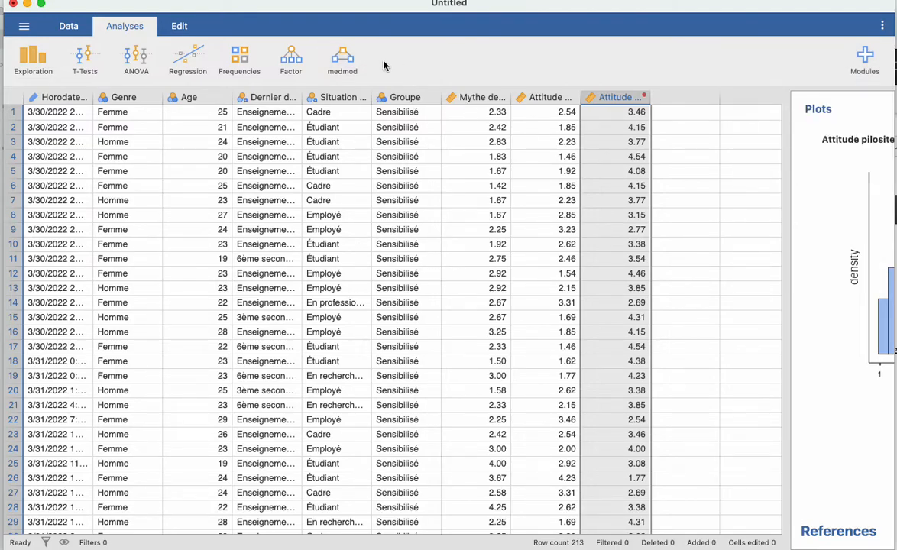
pyautogui.click(344, 60)
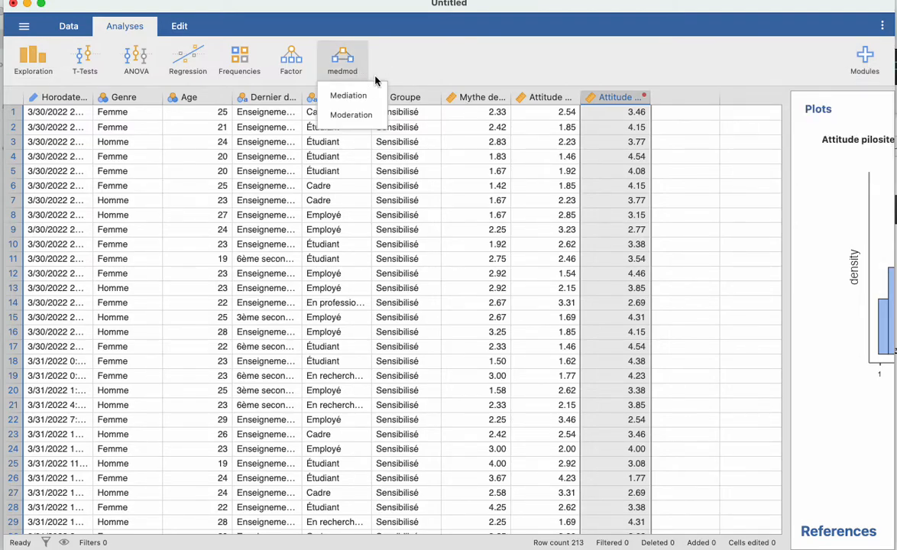
pyautogui.click(348, 116)
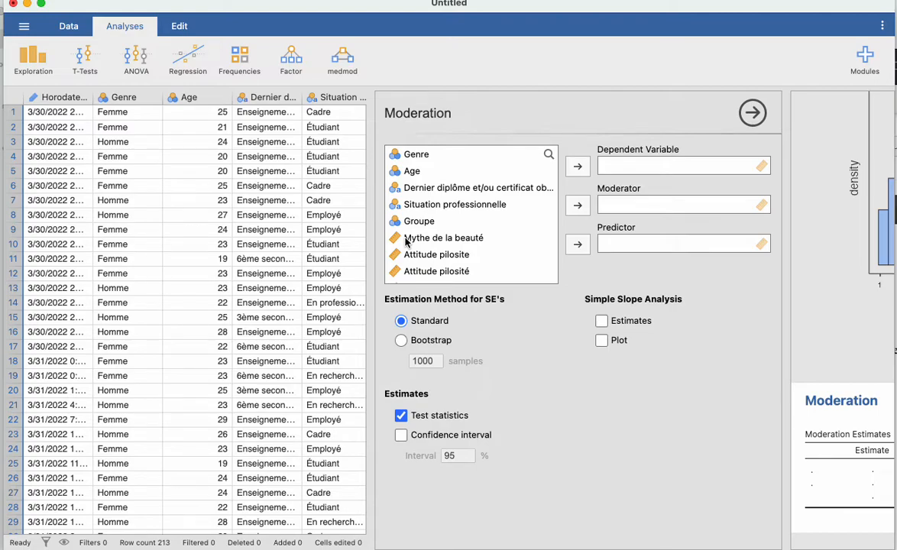
pyautogui.click(753, 113)
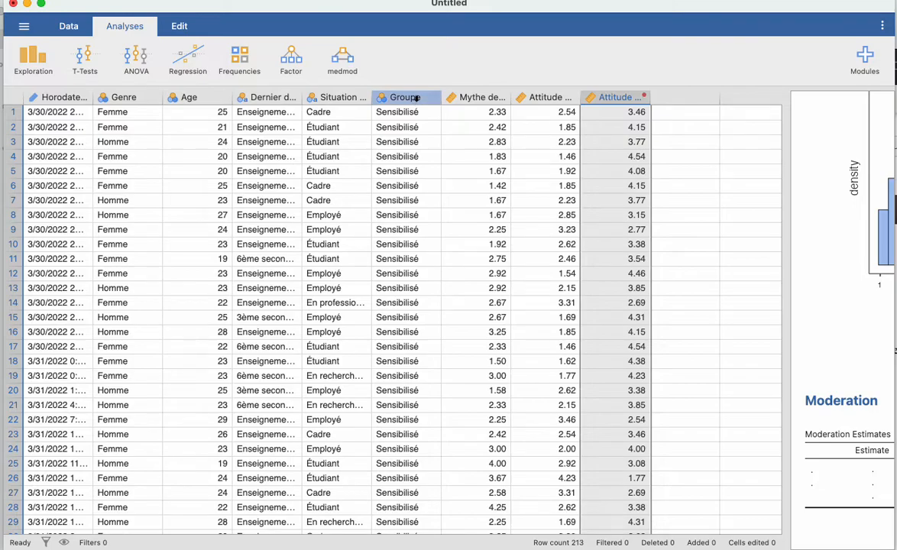
# Inspect the Groupe variable's levels and codes and the source and transform of the Attitude pilosité variable.
pyautogui.doubleClick(380, 97)
pyautogui.click(517, 181)
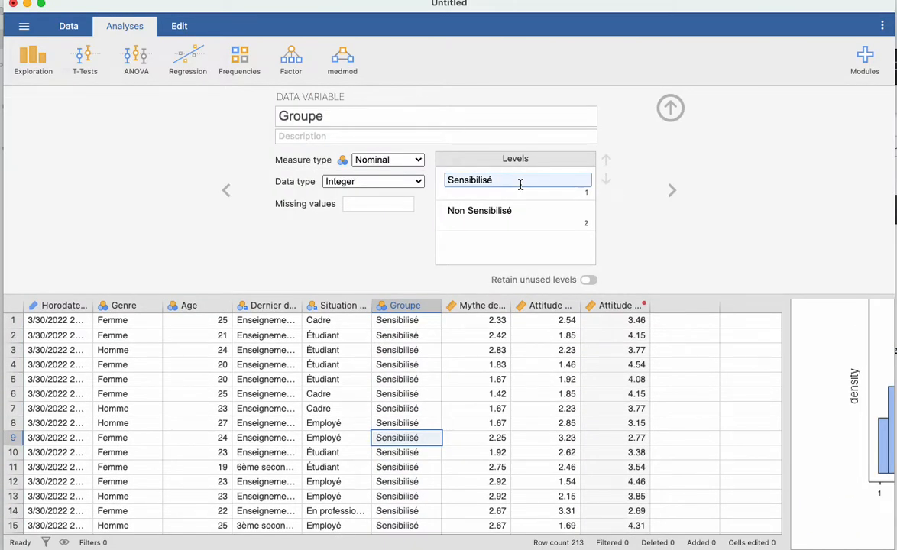
pyautogui.click(520, 182)
pyautogui.click(519, 213)
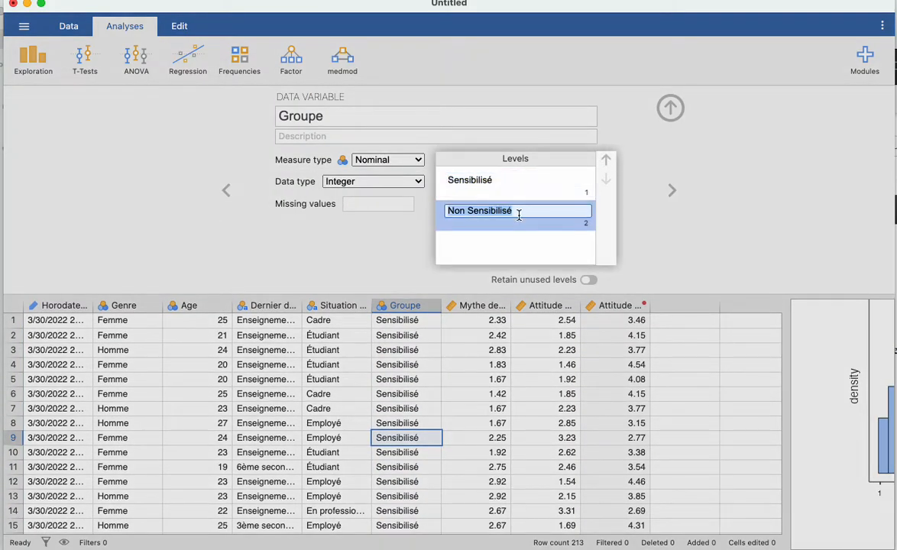
pyautogui.click(488, 186)
pyautogui.click(486, 221)
pyautogui.click(493, 189)
pyautogui.click(494, 214)
pyautogui.click(612, 306)
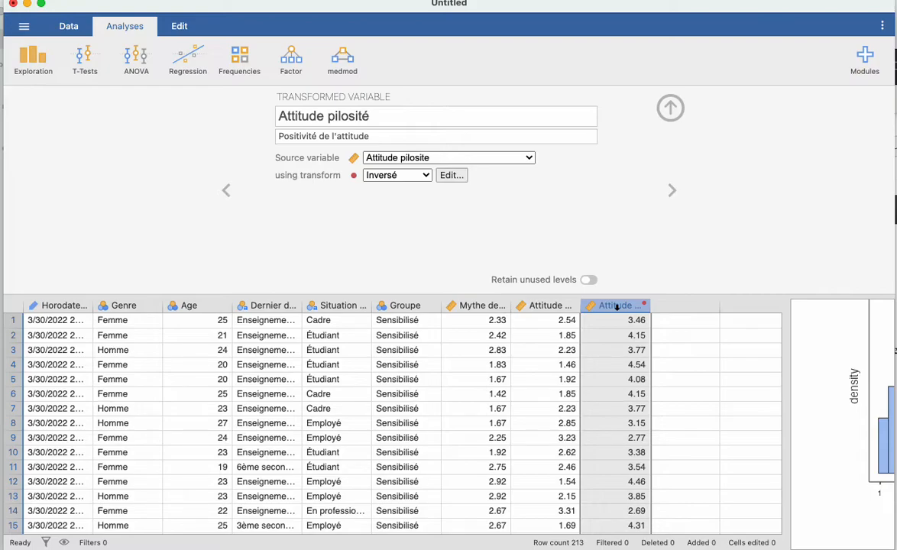
pyautogui.click(668, 108)
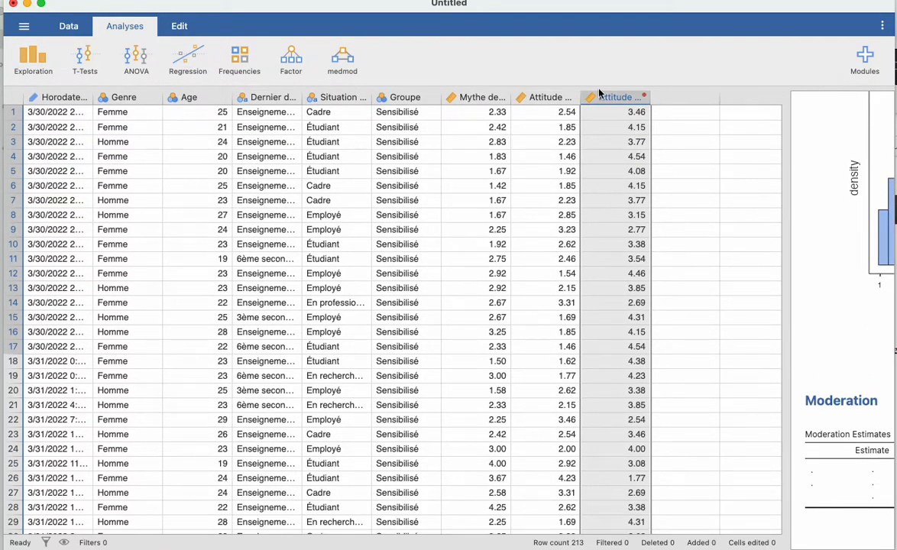
# Add a second medmod Moderation analysis with the reversed Attitude pilosité as its dependent variable.
pyautogui.click(319, 53)
pyautogui.click(359, 115)
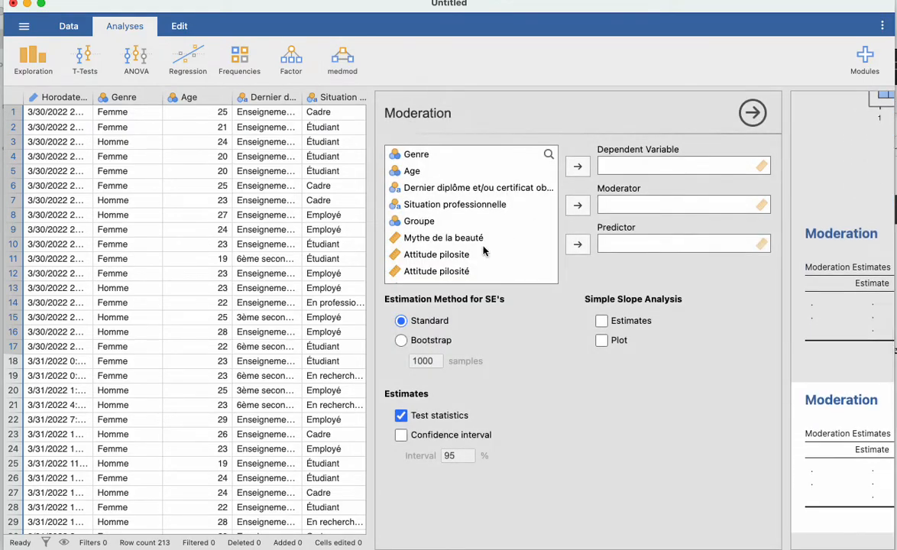
pyautogui.scroll(-1, 483, 251)
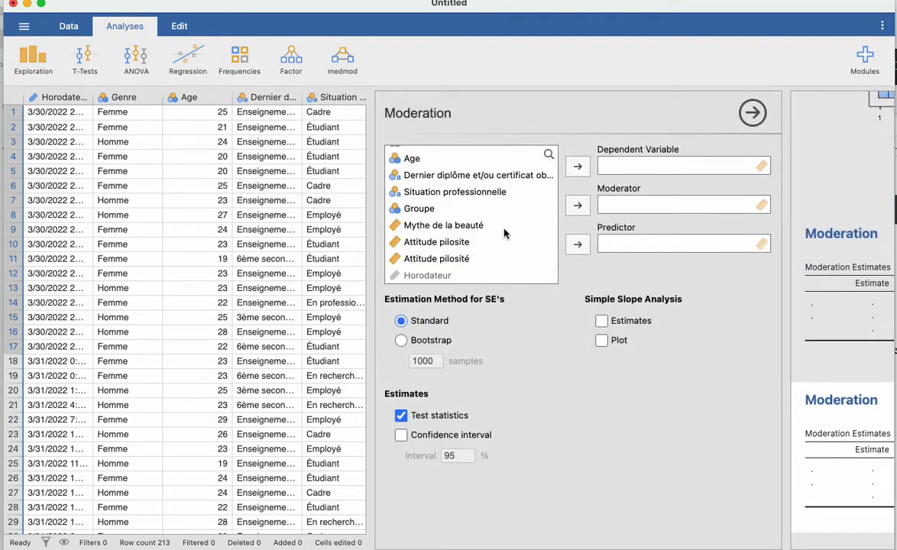
pyautogui.click(459, 258)
pyautogui.click(579, 168)
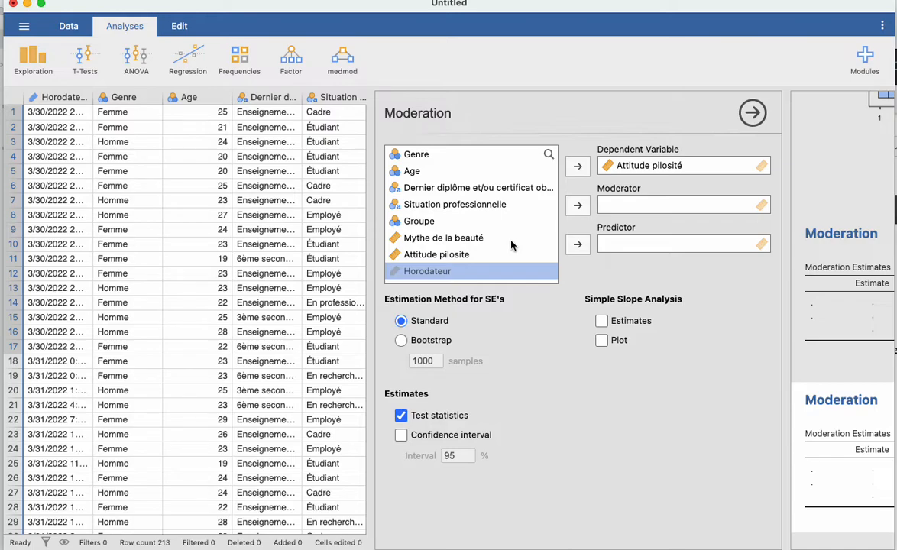
# Assign Mythe de la beauté as the moderator and Groupe as the predictor in the second Moderation analysis.
pyautogui.click(456, 239)
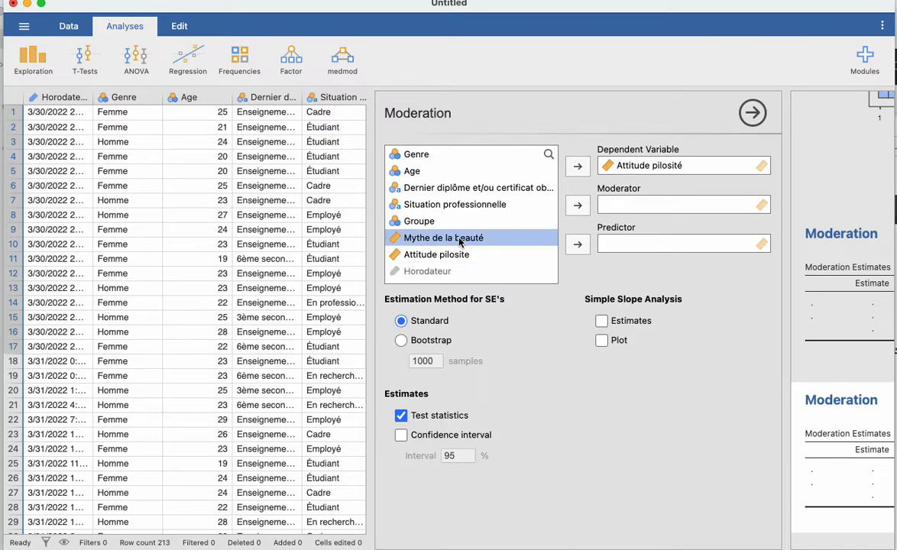
pyautogui.click(578, 205)
pyautogui.click(429, 222)
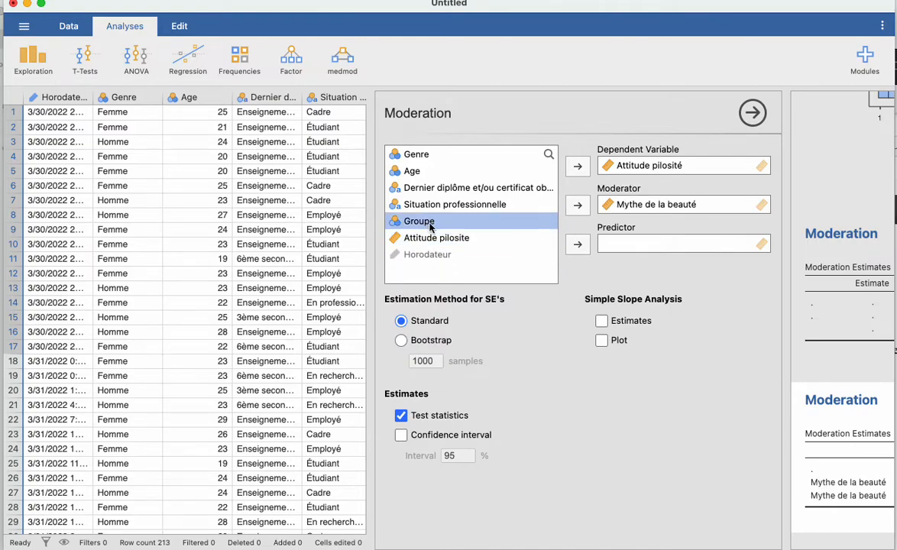
pyautogui.click(579, 243)
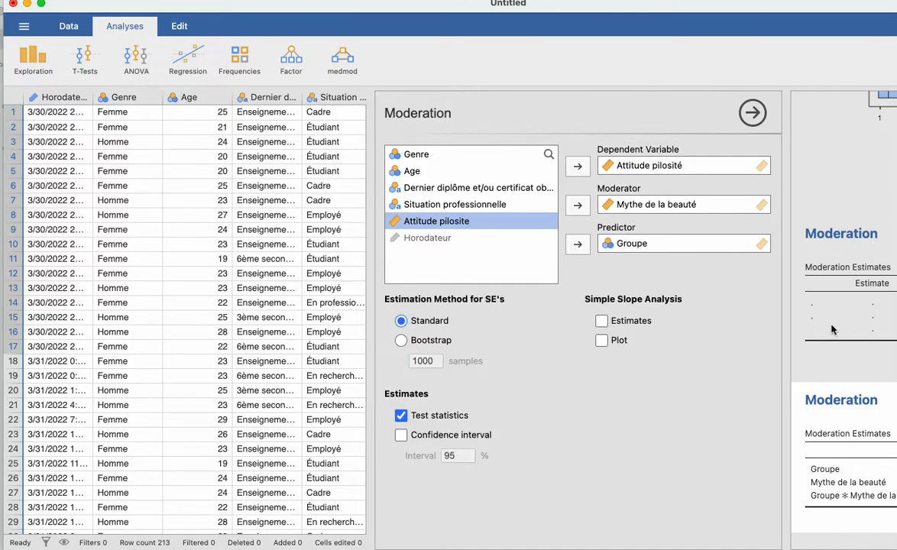
# Widen the results area and make Attitude pilosité the dependent variable of the first, empty Moderation analysis.
pyautogui.click(797, 325)
pyautogui.moveTo(786, 324); pyautogui.dragTo(463, 320)
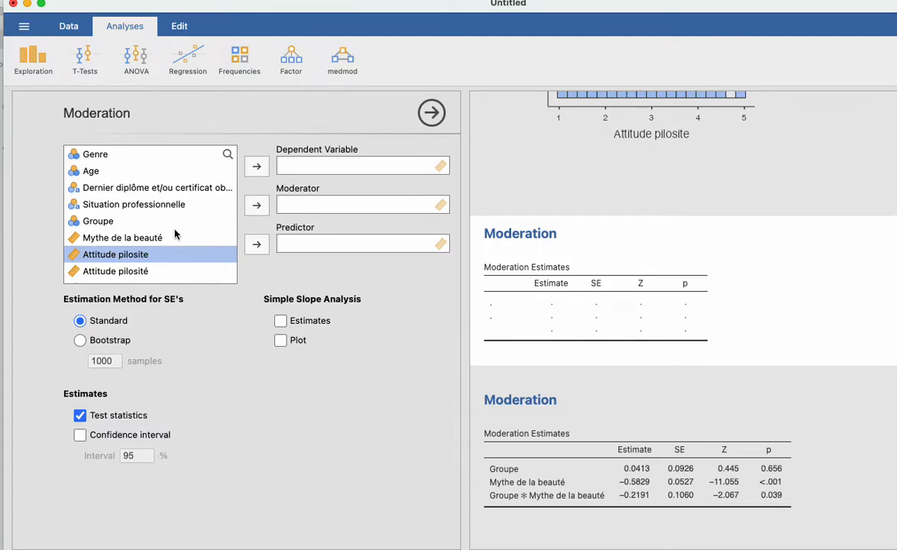
pyautogui.scroll(-1, 174, 239)
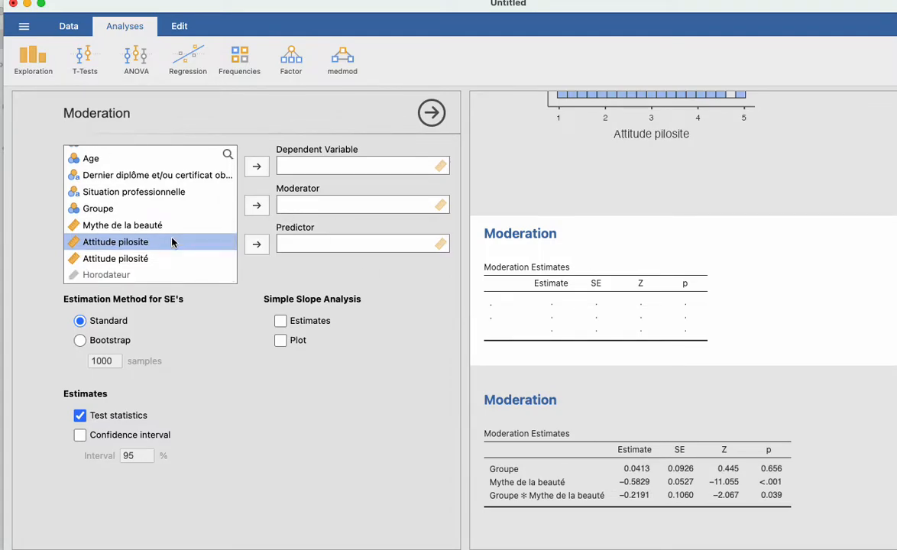
pyautogui.press('Down')
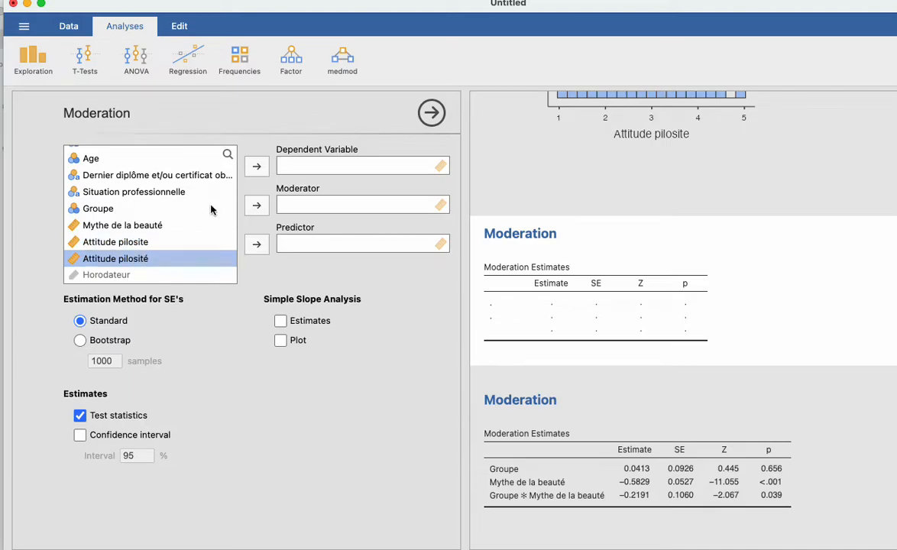
pyautogui.click(253, 168)
# Set Groupe as the predictor and Mythe de la beauté as the moderator in the first Moderation analysis.
pyautogui.click(107, 221)
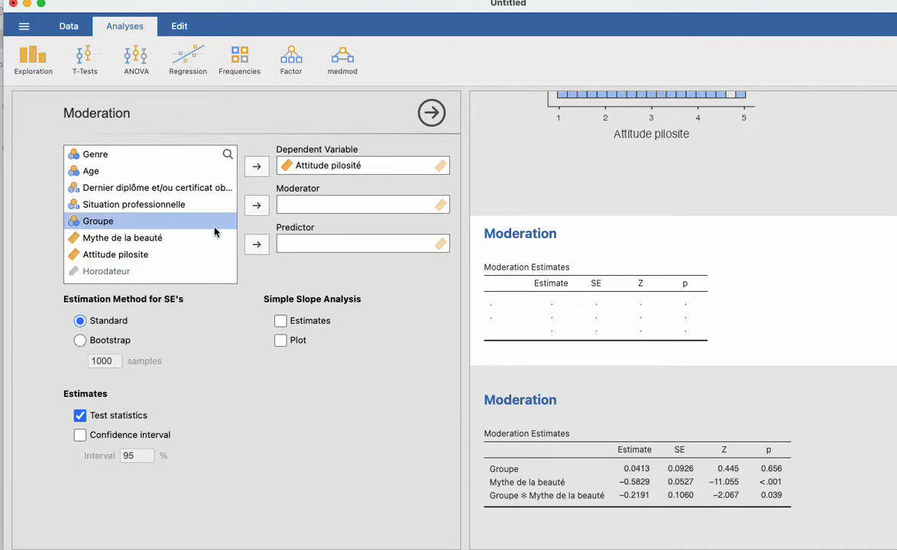
pyautogui.click(253, 245)
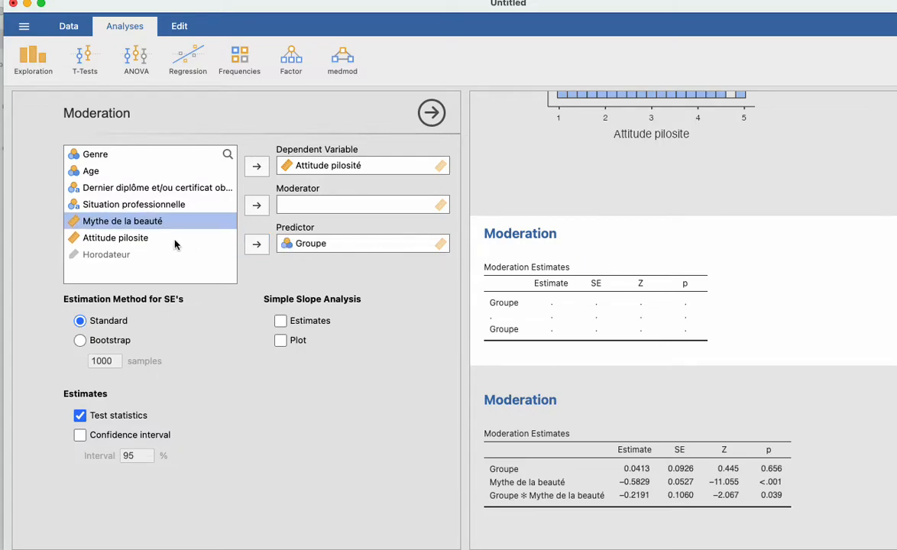
pyautogui.click(257, 209)
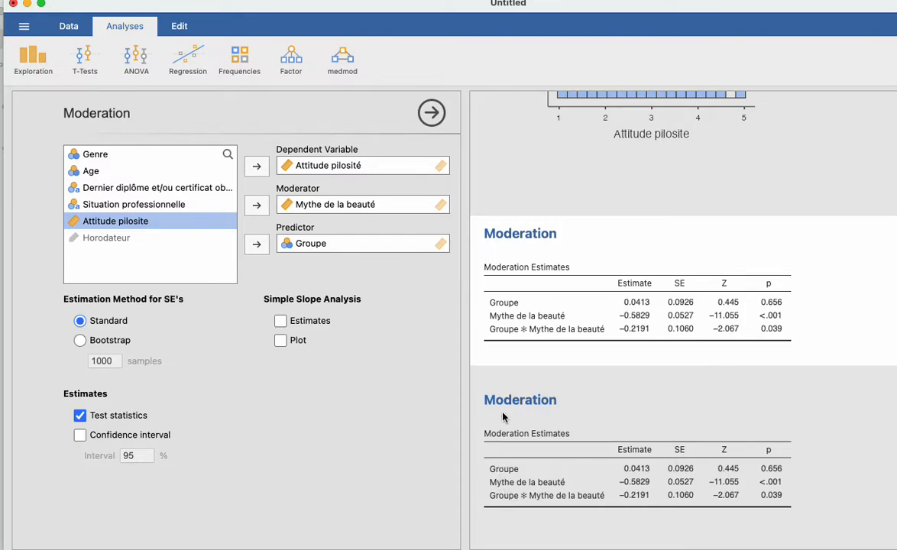
# Add simple slope estimates to the first Moderation analysis and bring their table into view.
pyautogui.scroll(-1, 551, 386)
pyautogui.scroll(-5, 551, 386)
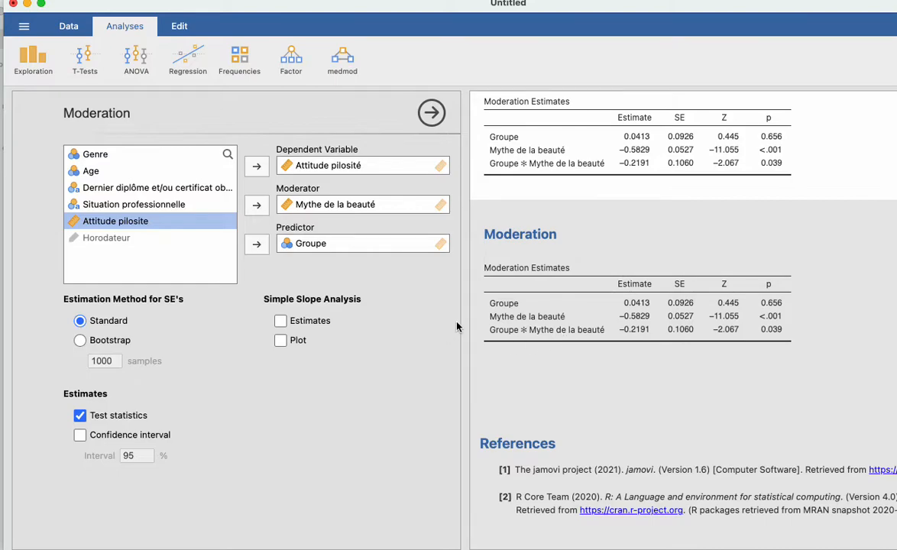
pyautogui.click(281, 321)
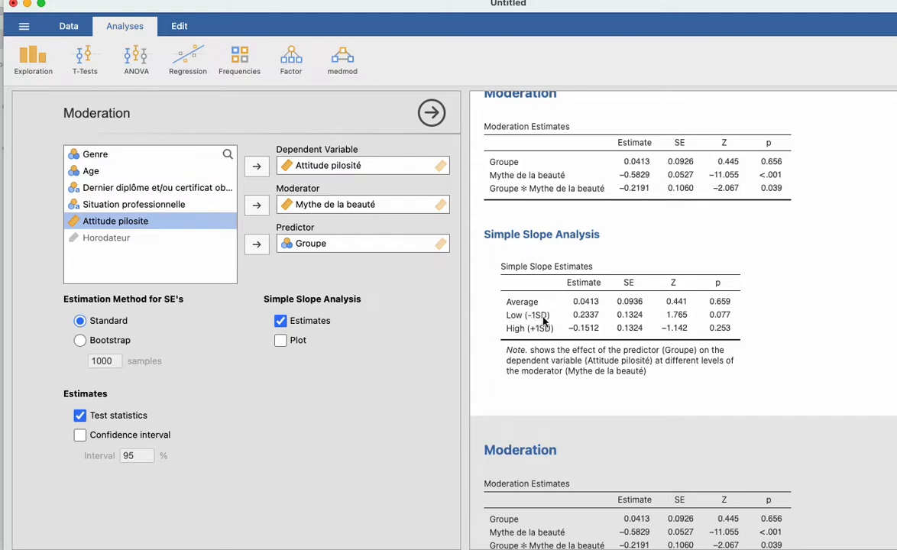
pyautogui.scroll(-1, 495, 195)
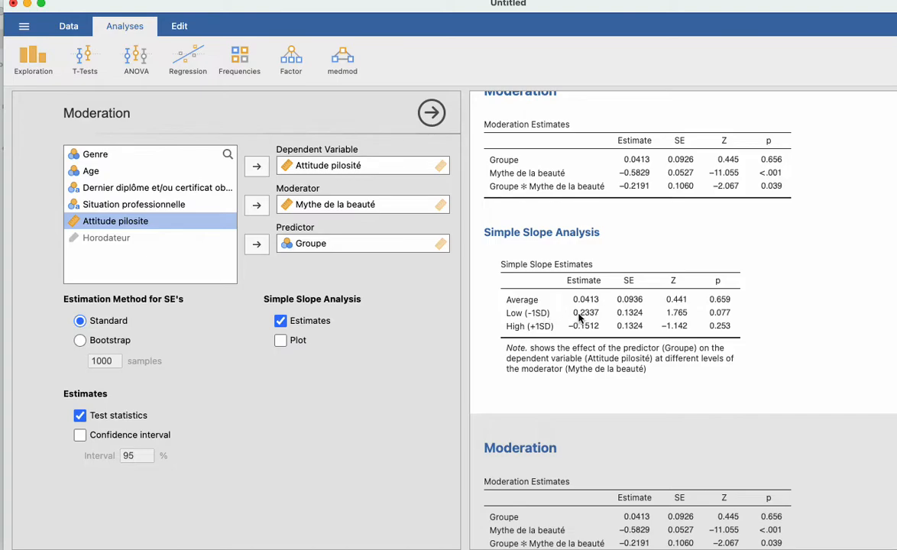
# Add a simple slope plot to the first Moderation analysis, alongside its simple slope estimates.
pyautogui.scroll(-1, 594, 315)
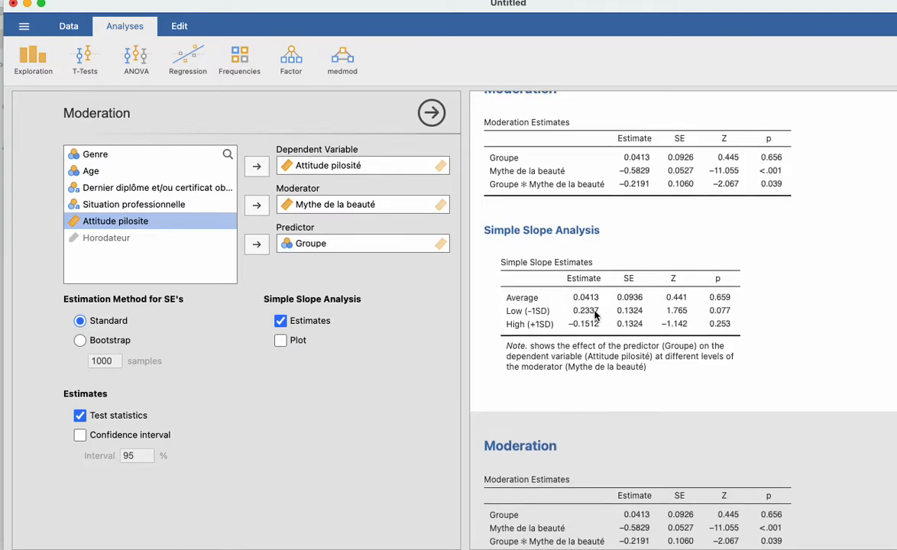
pyautogui.scroll(-1, 595, 315)
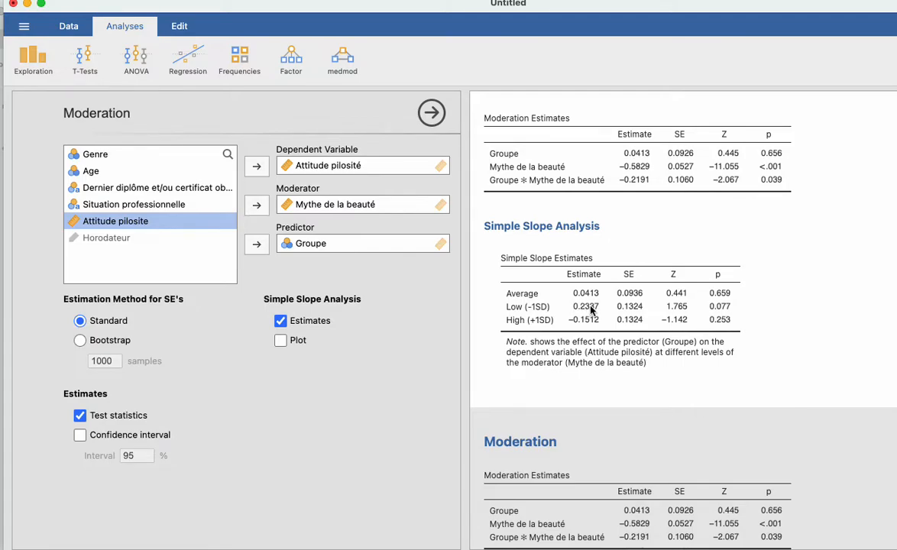
pyautogui.scroll(-3, 593, 307)
pyautogui.scroll(5, 593, 307)
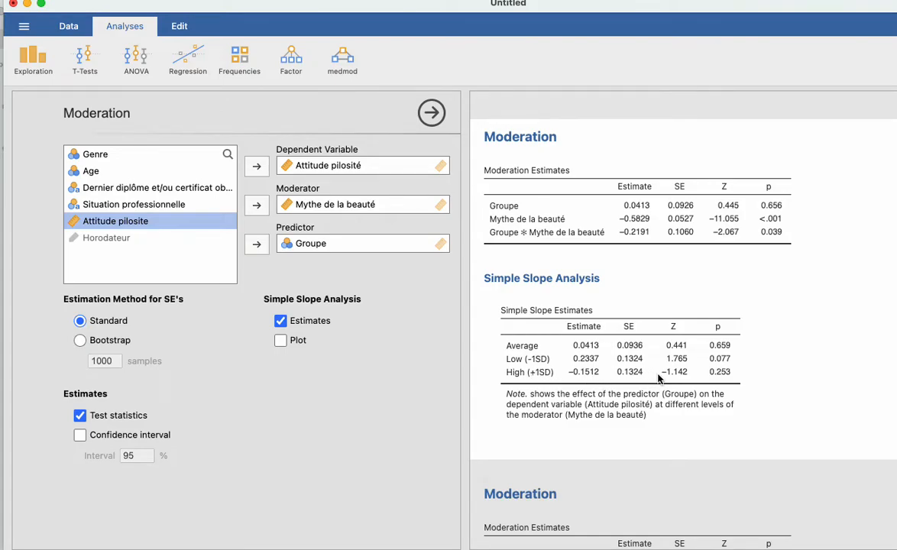
pyautogui.scroll(-3, 729, 378)
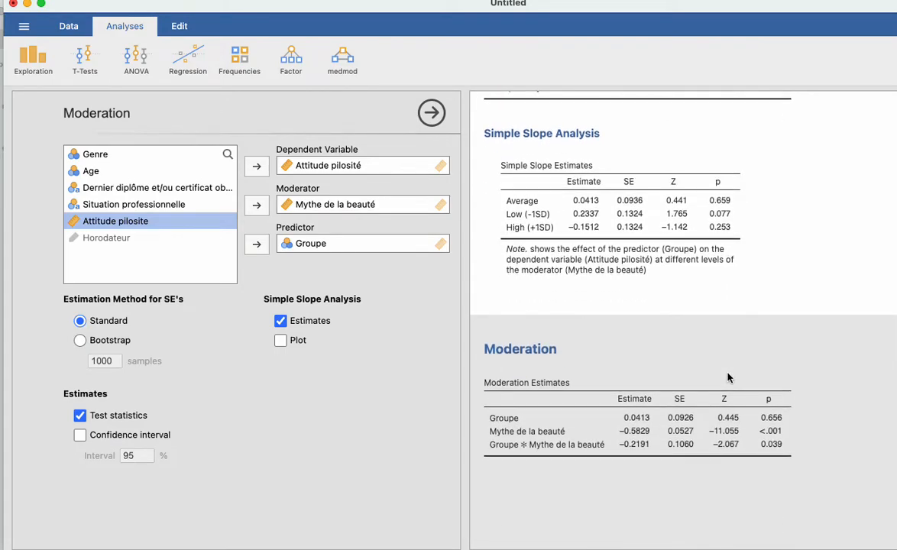
pyautogui.scroll(2, 728, 378)
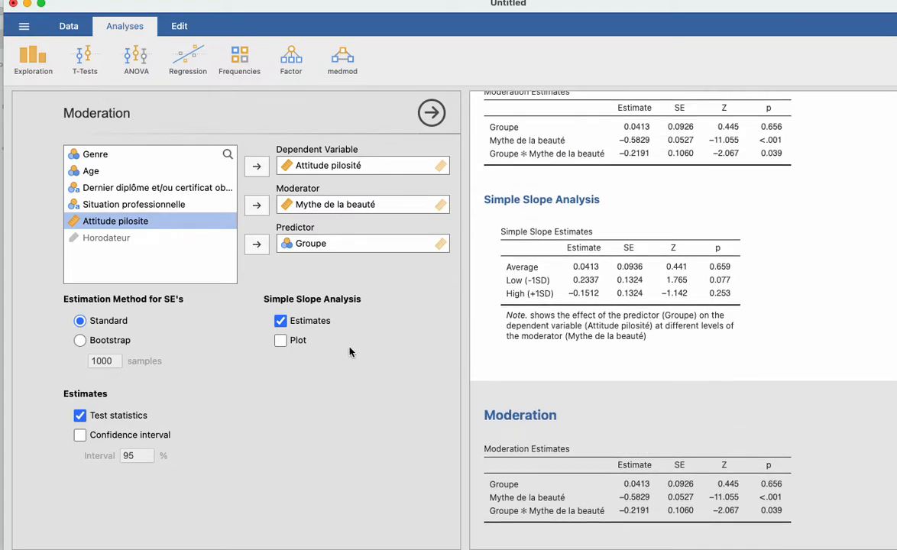
pyautogui.click(280, 340)
pyautogui.scroll(-4, 616, 388)
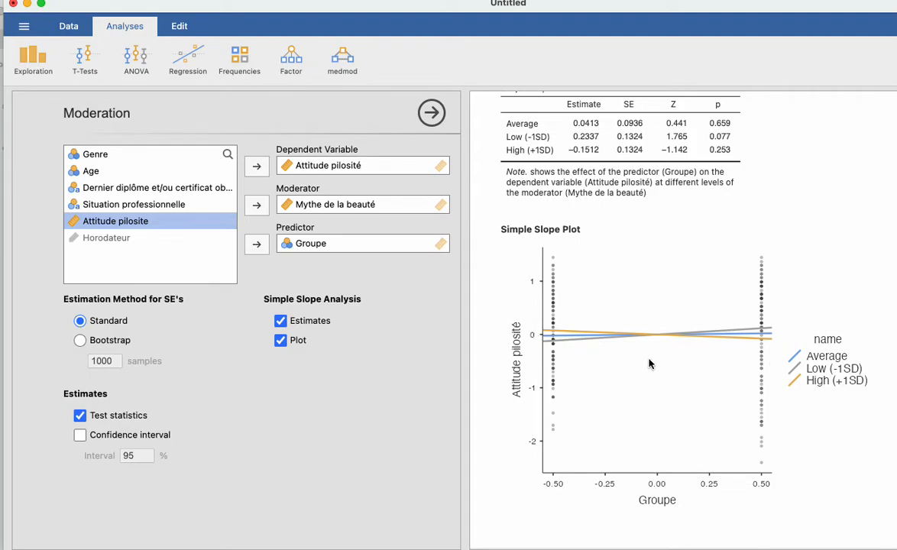
# Add 95% confidence intervals to the estimates of the first Moderation analysis and check them in the simple slope table.
pyautogui.scroll(2, 597, 329)
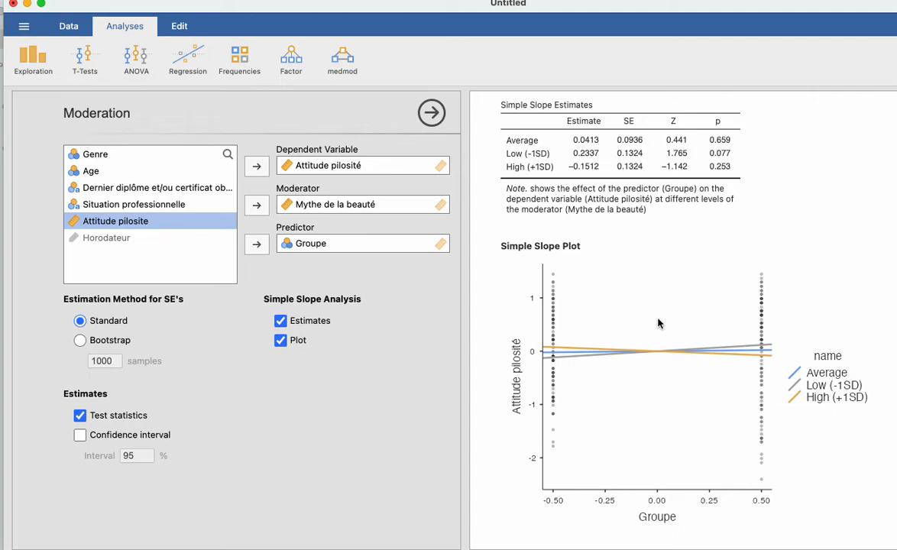
pyautogui.scroll(3, 659, 323)
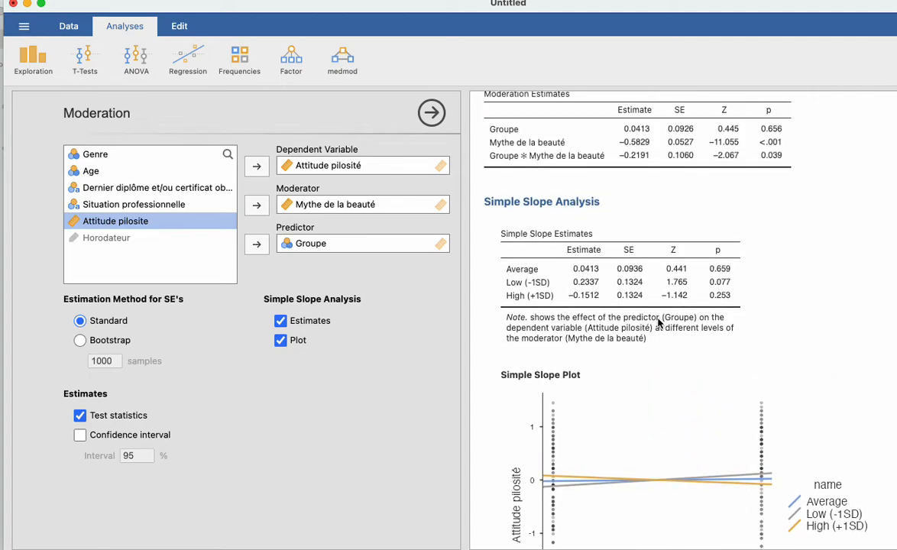
pyautogui.scroll(3, 658, 324)
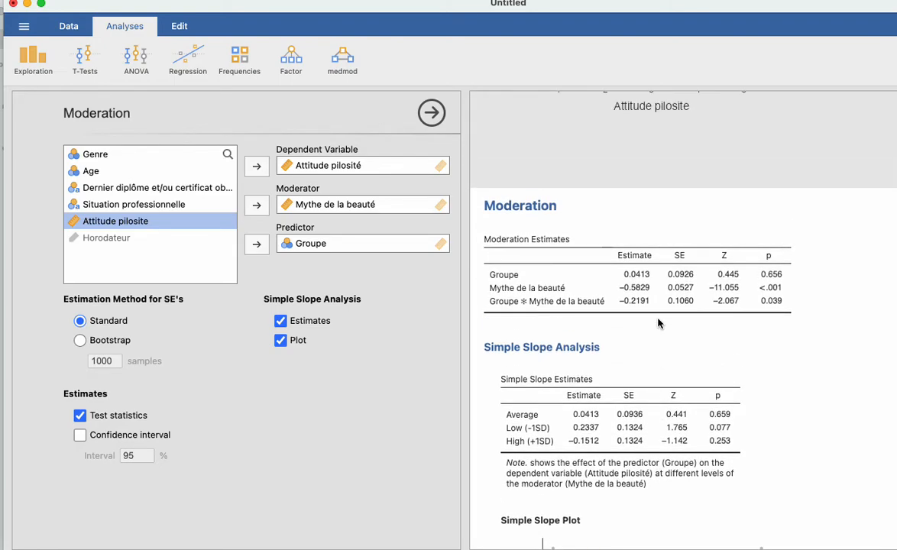
pyautogui.scroll(2, 658, 323)
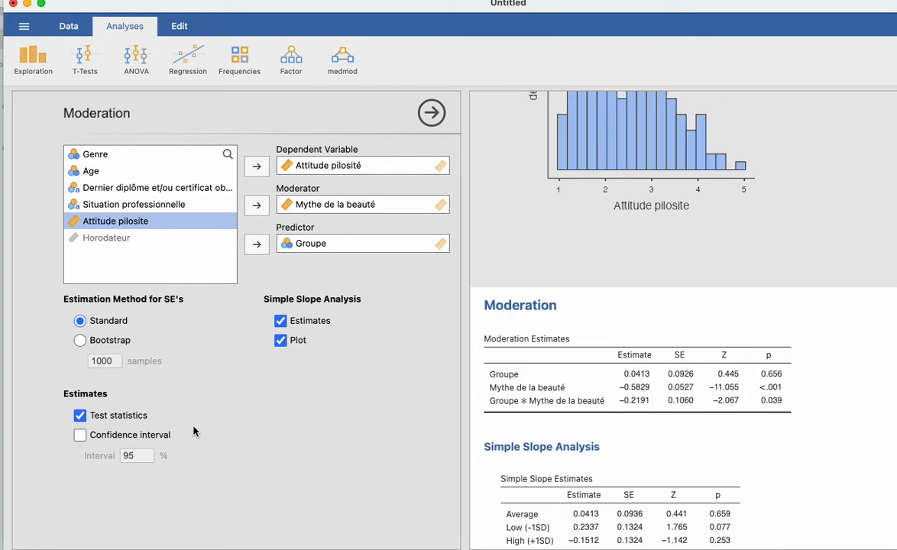
pyautogui.click(80, 435)
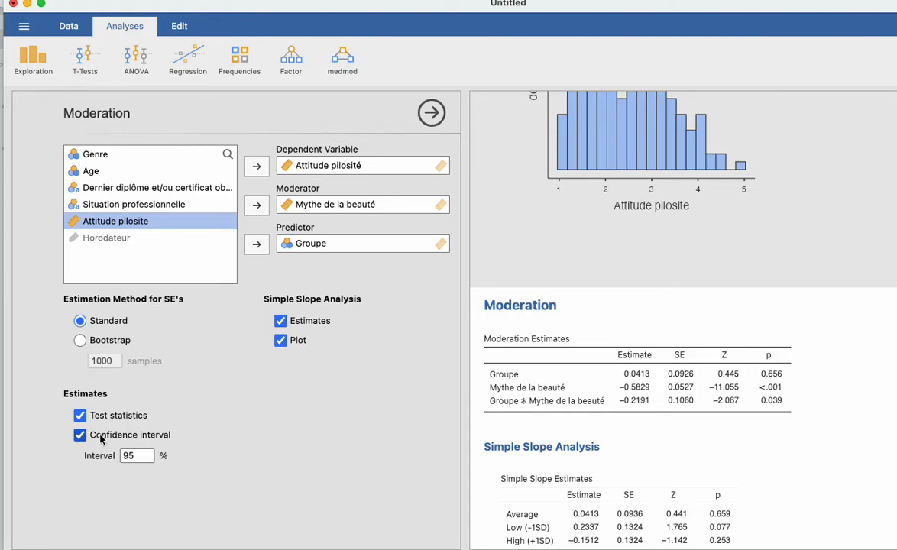
pyautogui.scroll(-4, 628, 389)
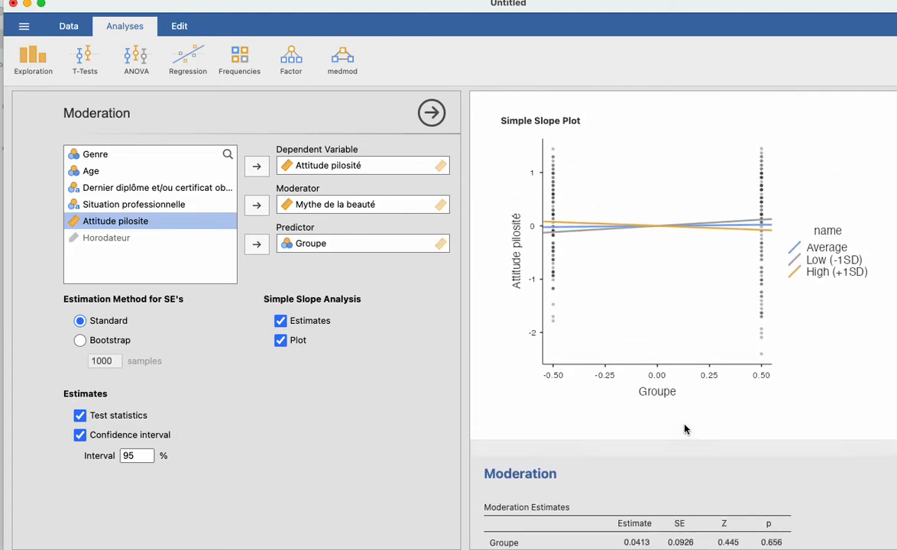
pyautogui.scroll(-1, 684, 429)
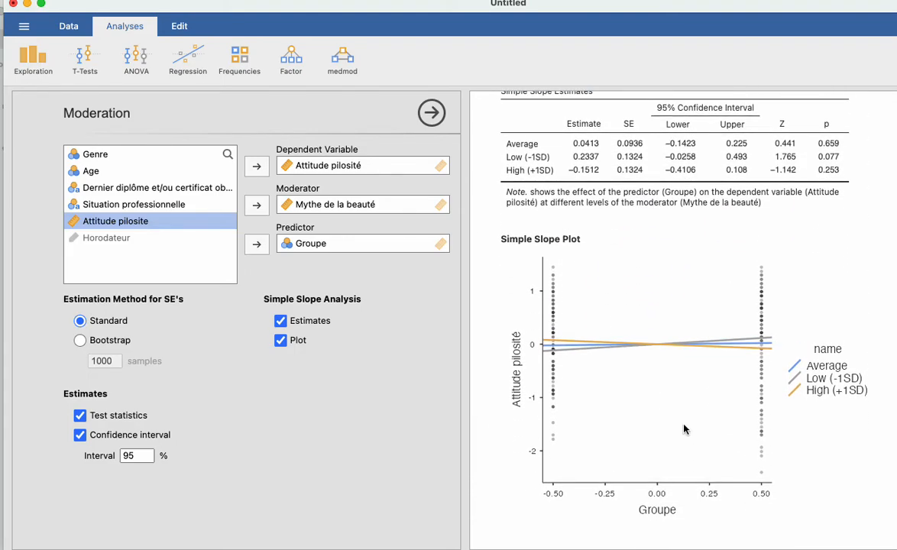
pyautogui.scroll(1, 684, 429)
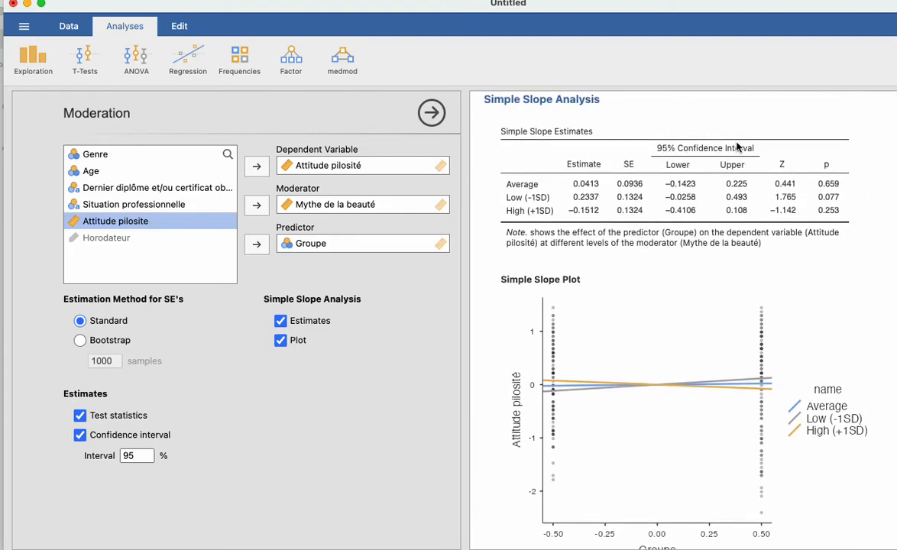